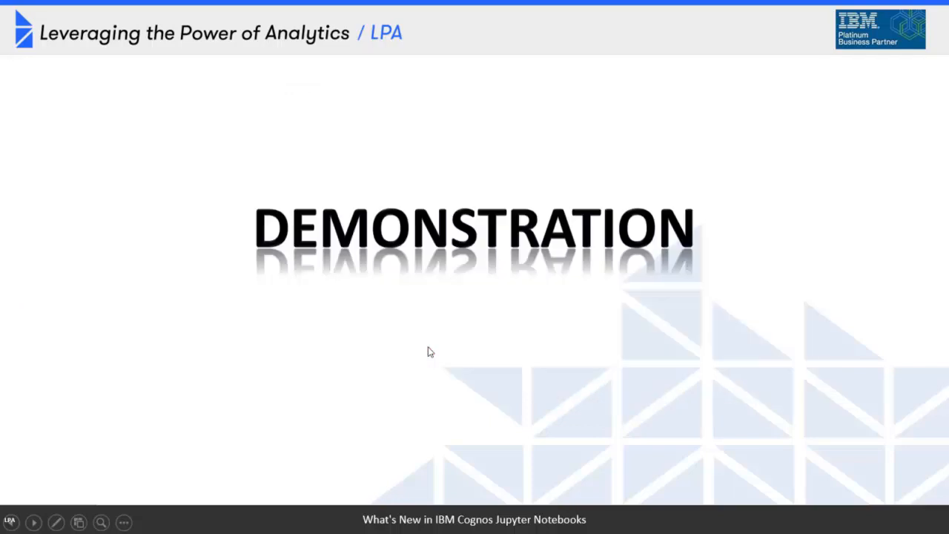
- Switch to Cognos Analytics, open the Automatic Update of Uploaded Excel notebook from My content, and restart its kernel to rerun all cells
key("Escape")
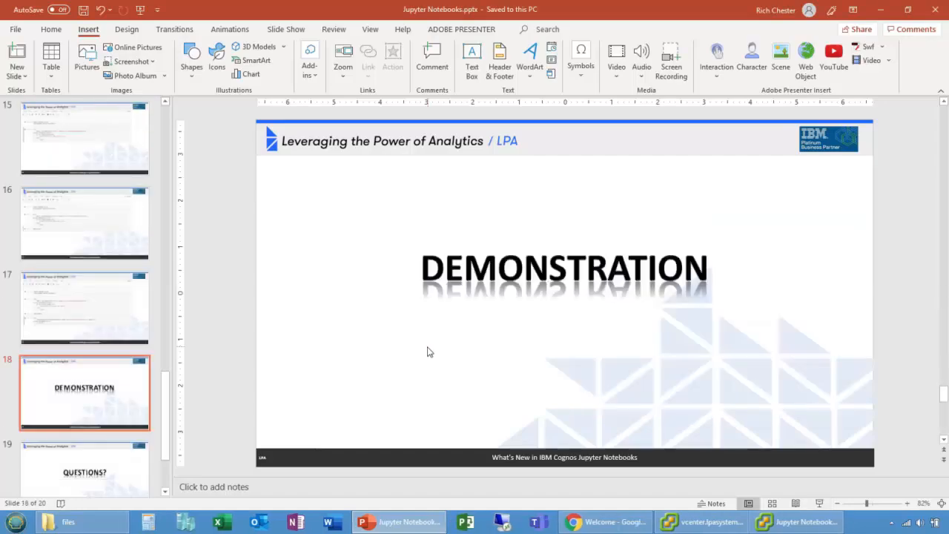
left_click(607, 524)
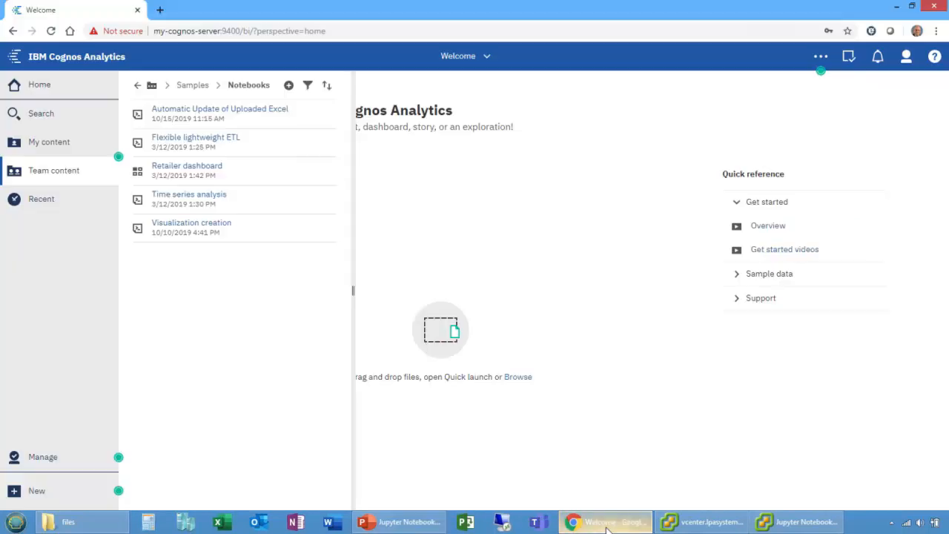
left_click(59, 142)
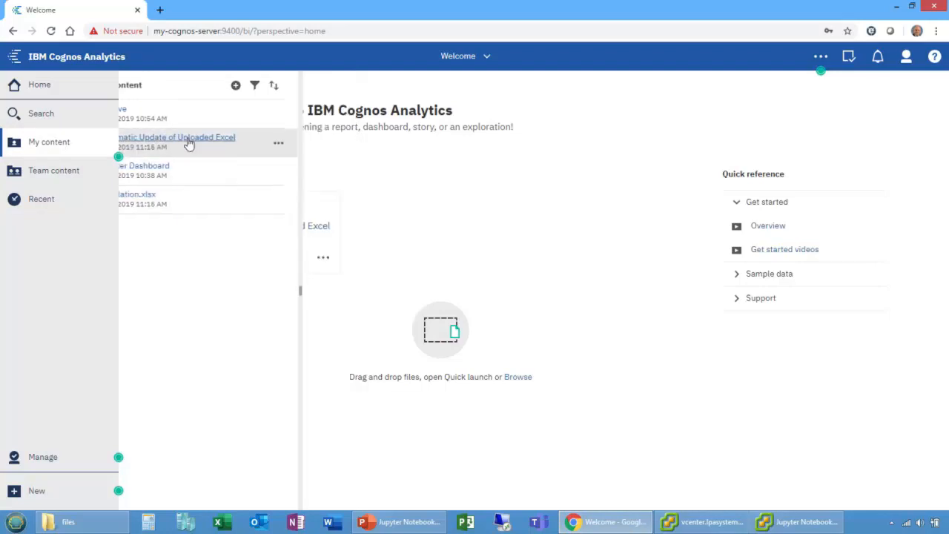
left_click(187, 142)
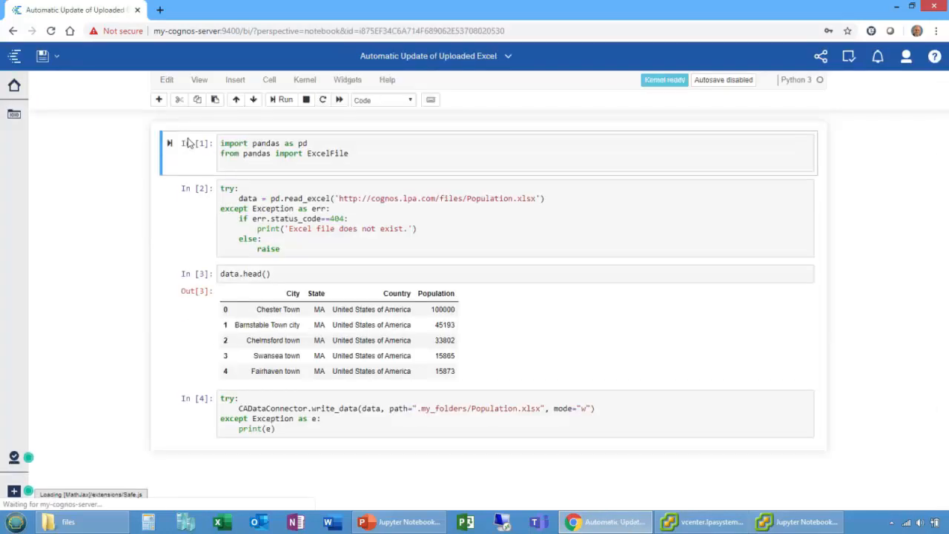
left_click(338, 100)
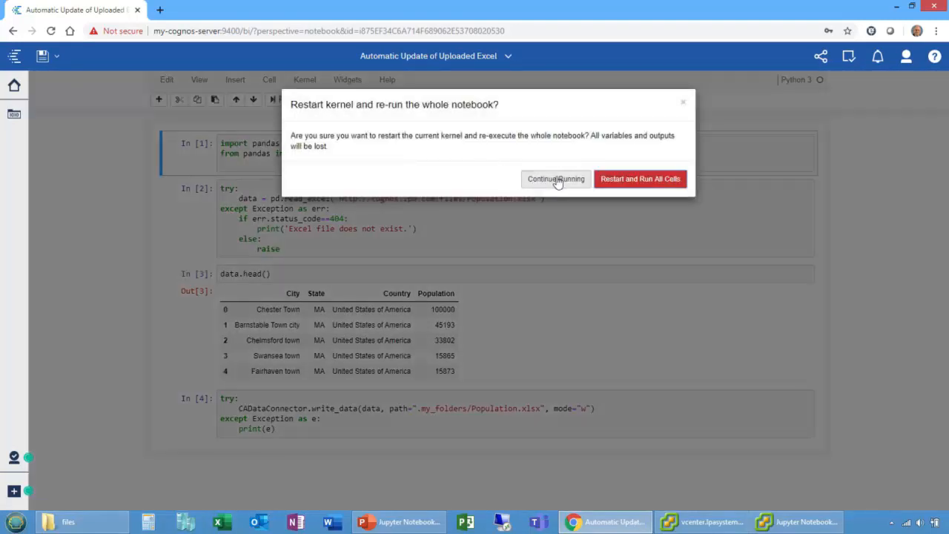
left_click(619, 179)
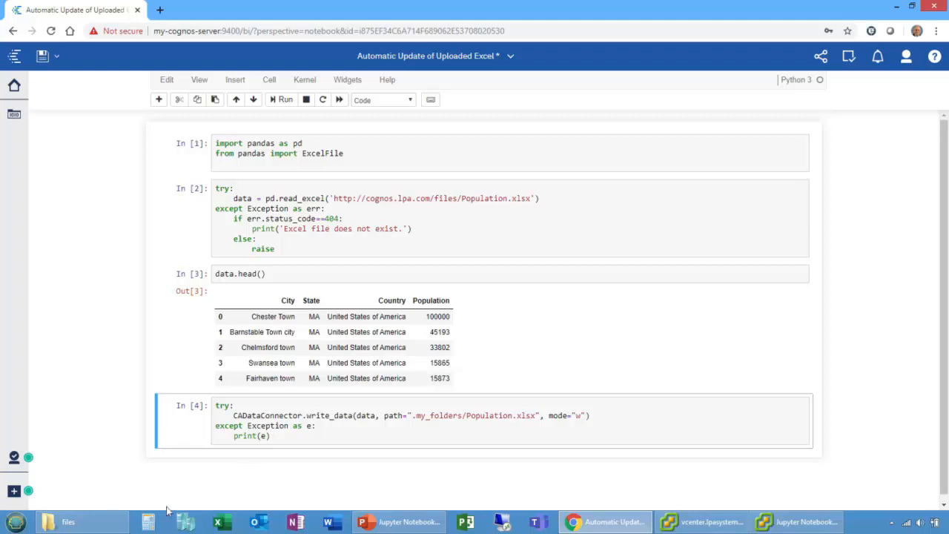
- Open Population.xlsx from the files network folder, examine its Chester Town row, and return to the notebook
left_click(88, 522)
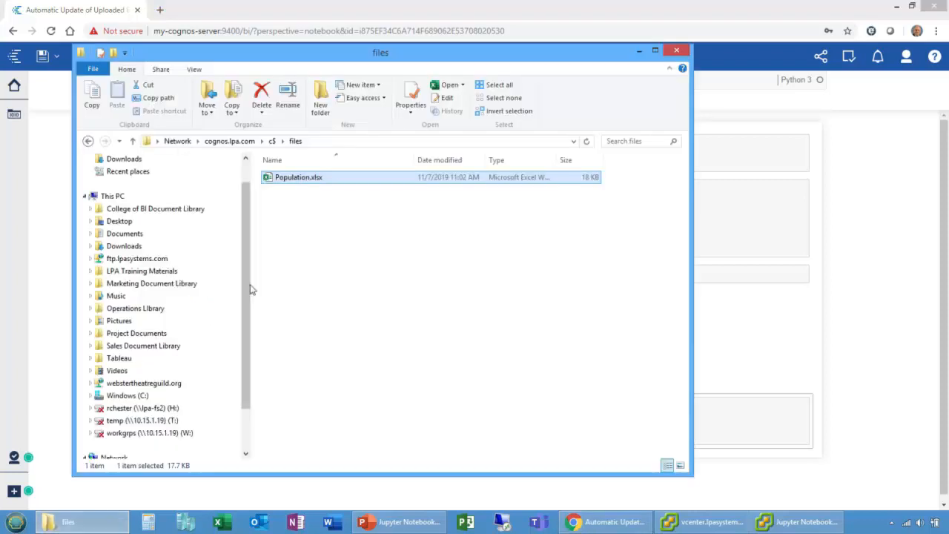
double_click(291, 185)
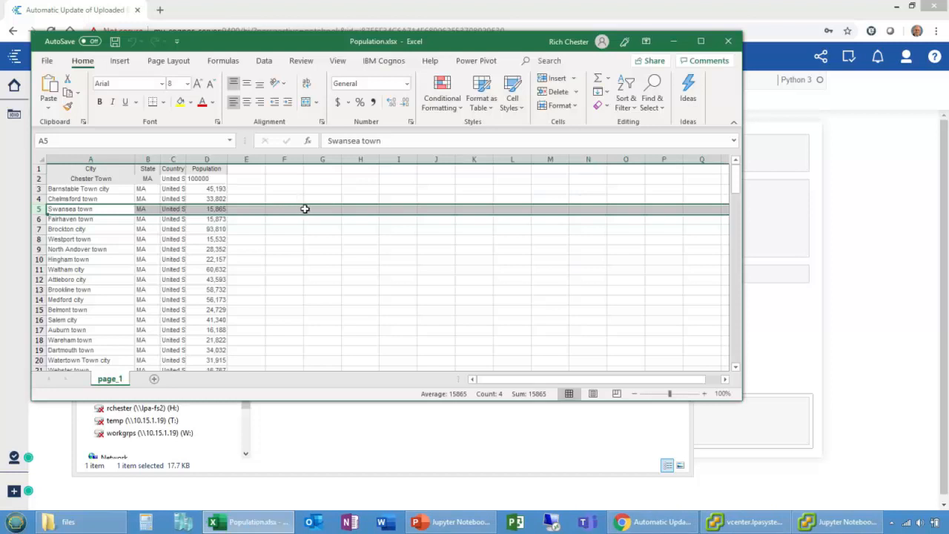
scroll(223, 192, "down", 3)
scroll(224, 192, "up", 3)
left_click_drag(87, 178, 198, 176)
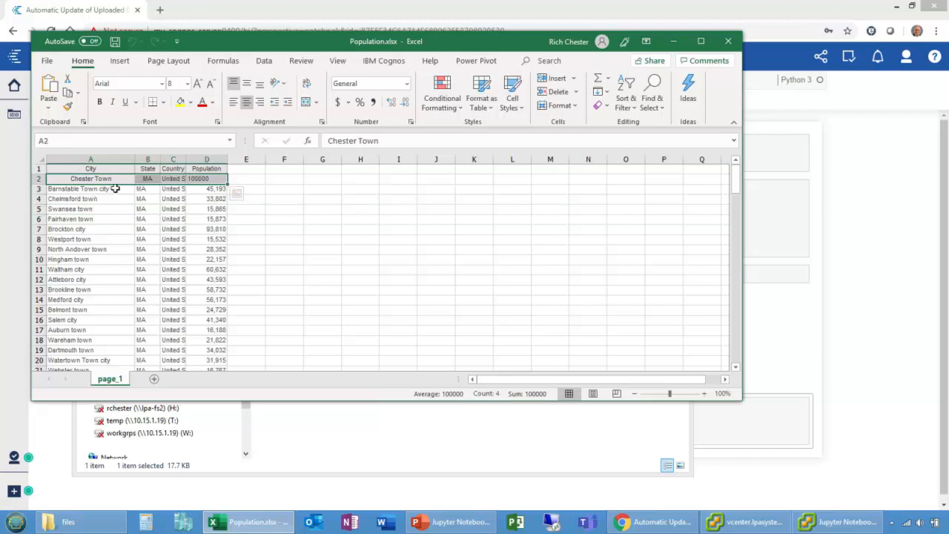
left_click(675, 43)
left_click(732, 212)
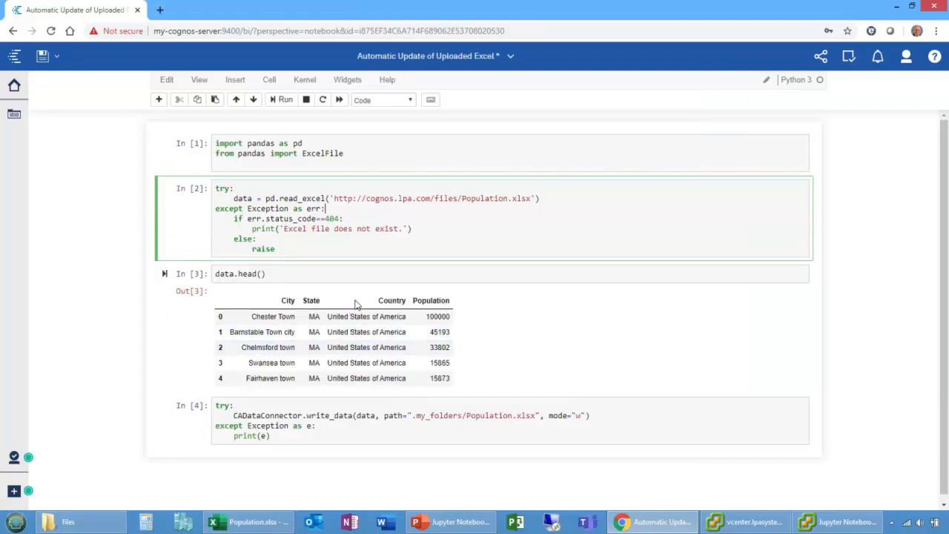
- Save the Automatic Update of Uploaded Excel notebook and close it
left_click(42, 56)
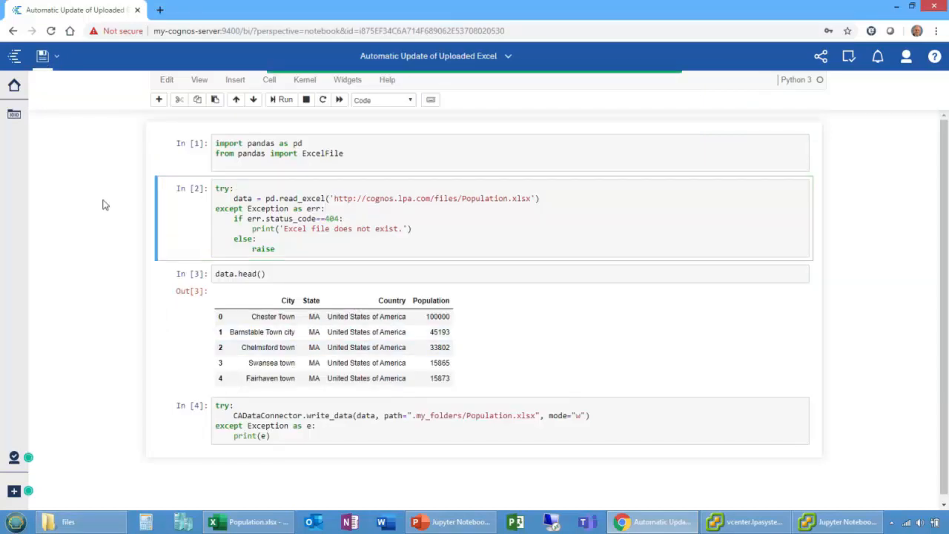
left_click(427, 59)
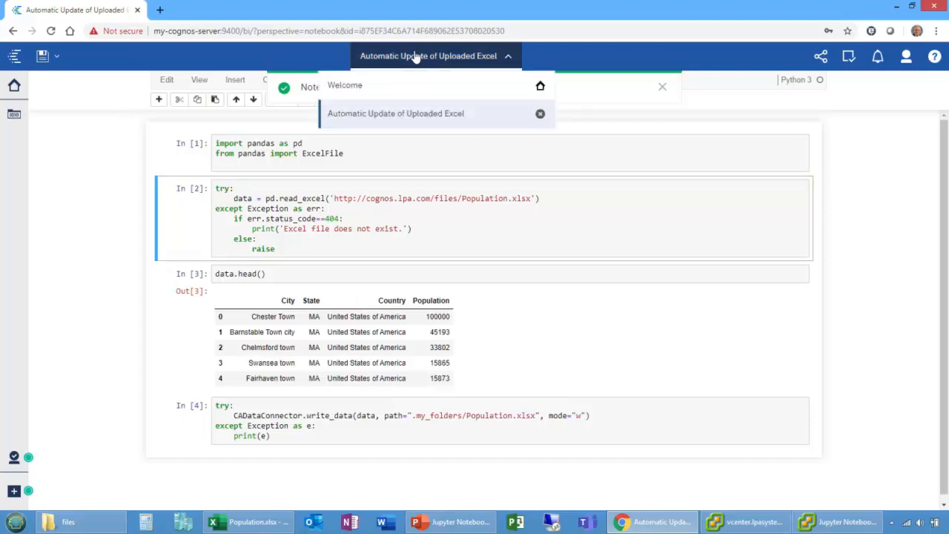
left_click(539, 116)
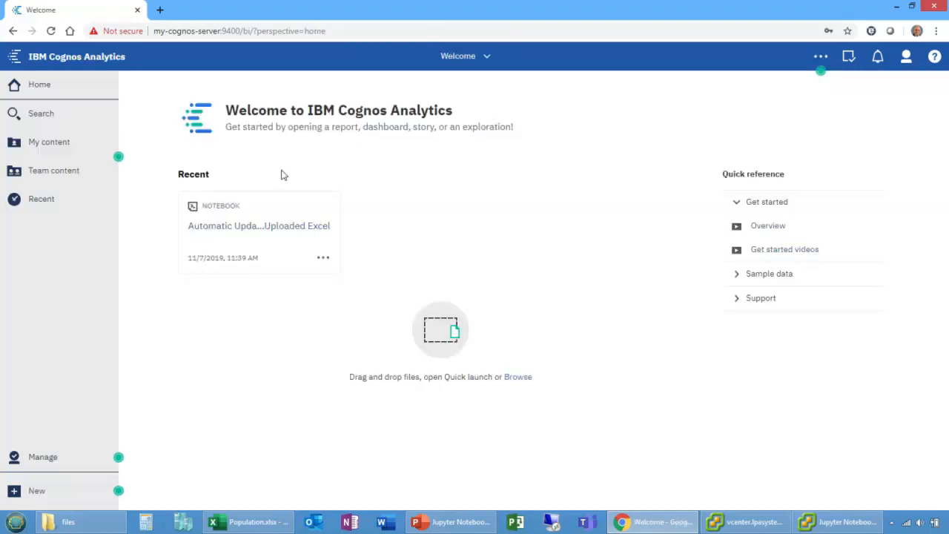
- Create a new dashboard with the blank tabbed template
left_click(41, 491)
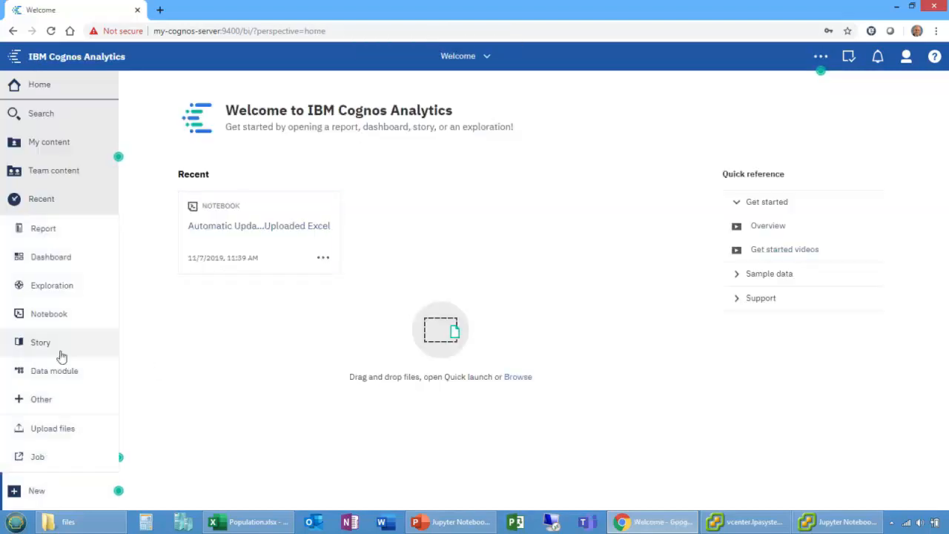
left_click(45, 268)
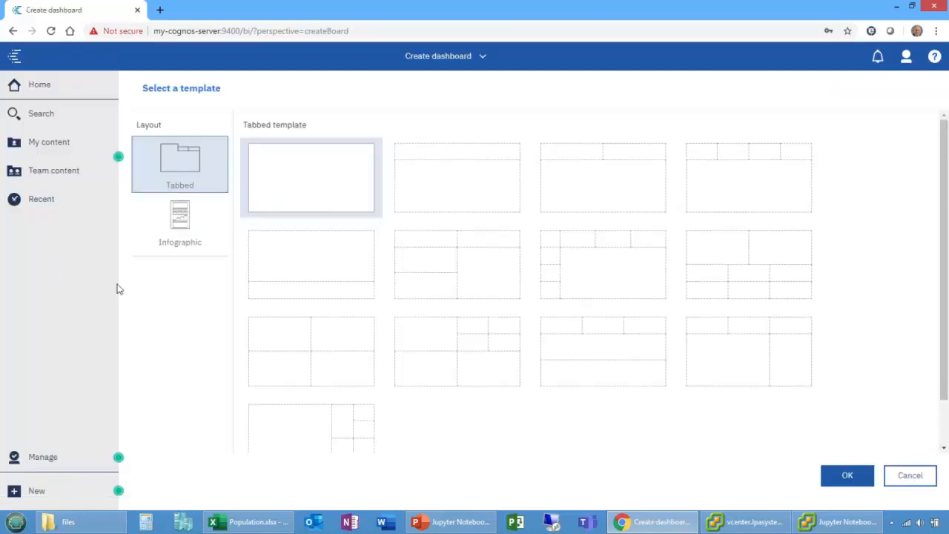
double_click(300, 178)
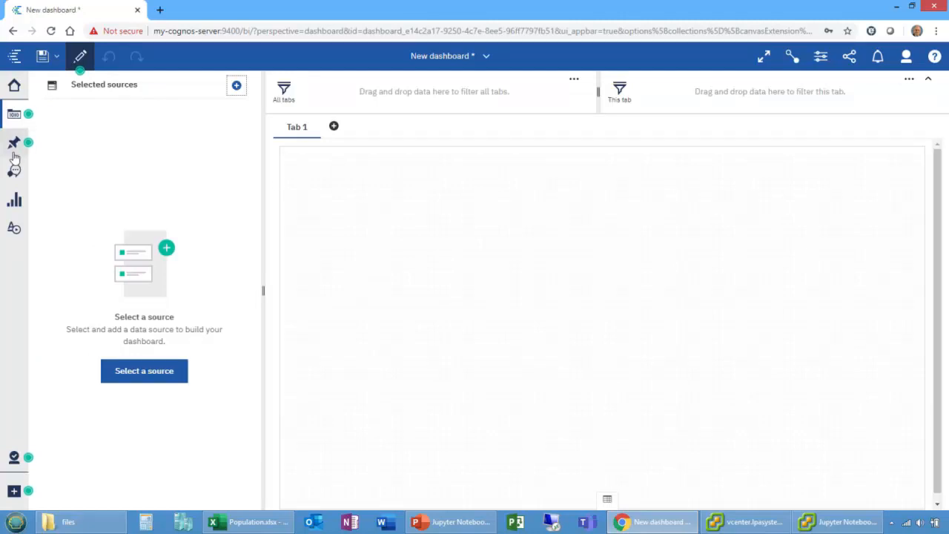
- Add Population.xlsx from My content as the dashboard's data source
left_click(236, 86)
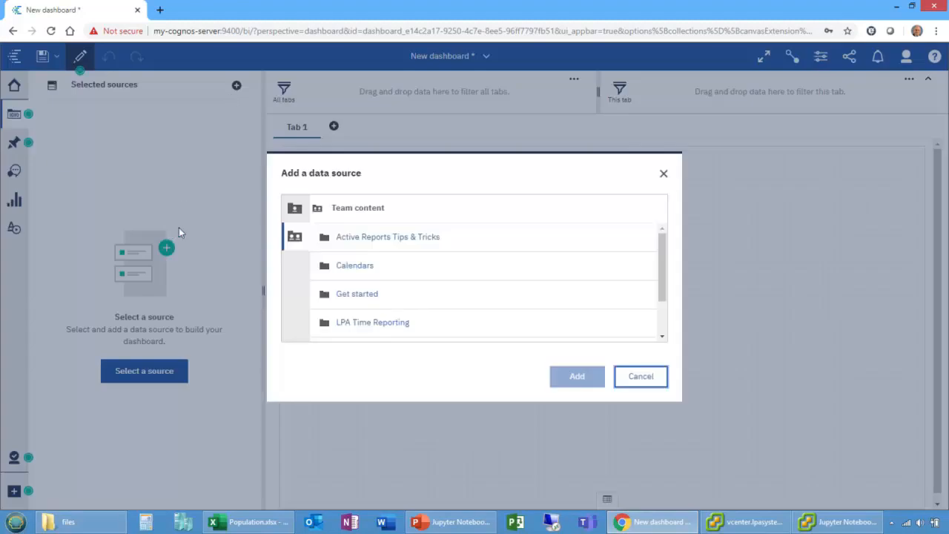
left_click(292, 209)
left_click(347, 268)
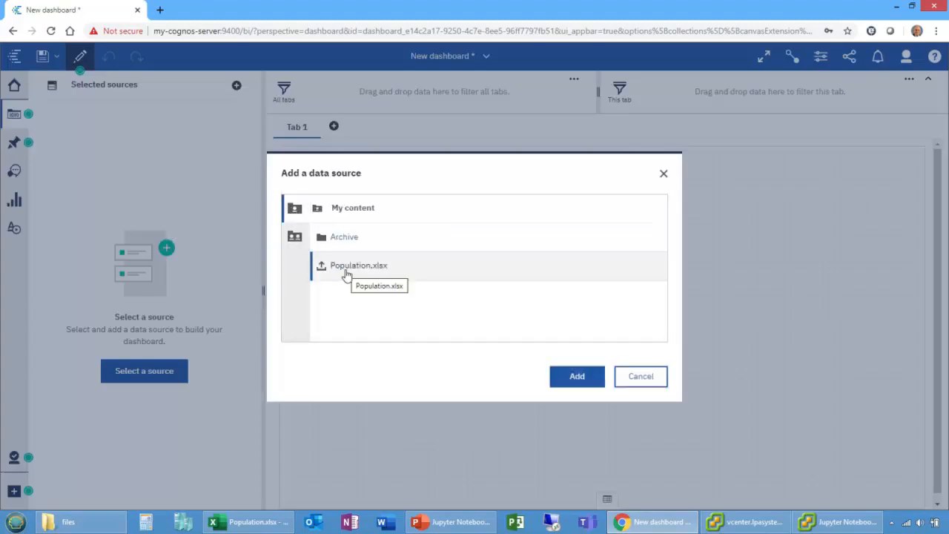
left_click(576, 377)
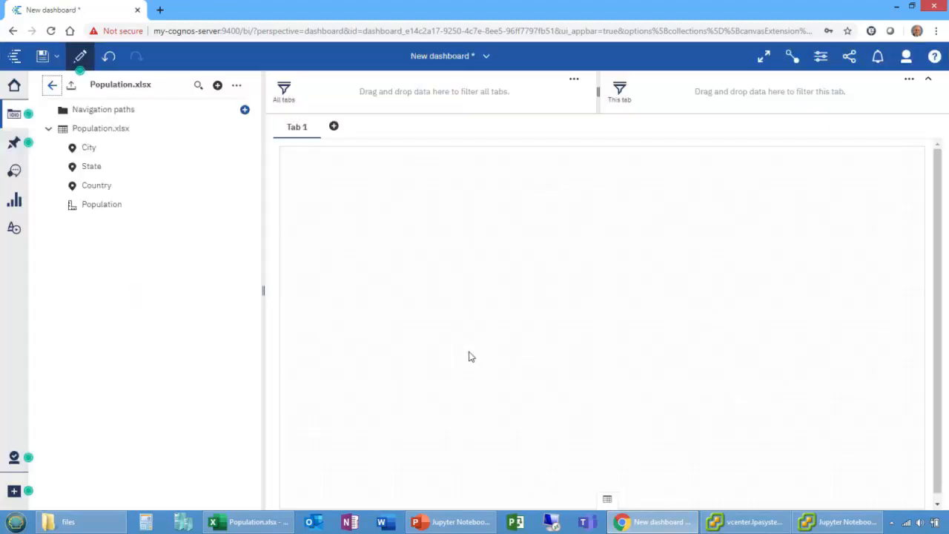
- Preview the Population.xlsx rows and place the Population measure in the upper-left corner of the dashboard canvas
left_click(607, 500)
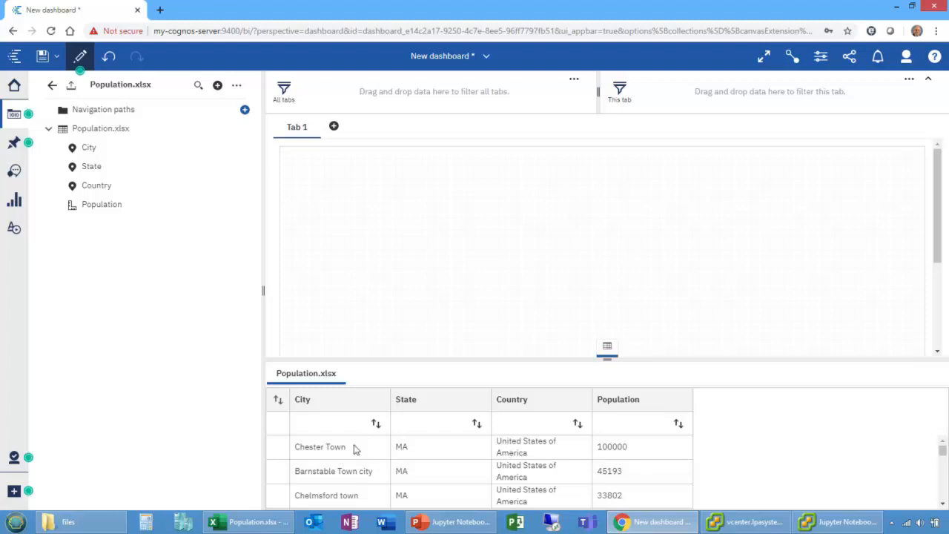
left_click_drag(118, 210, 290, 158)
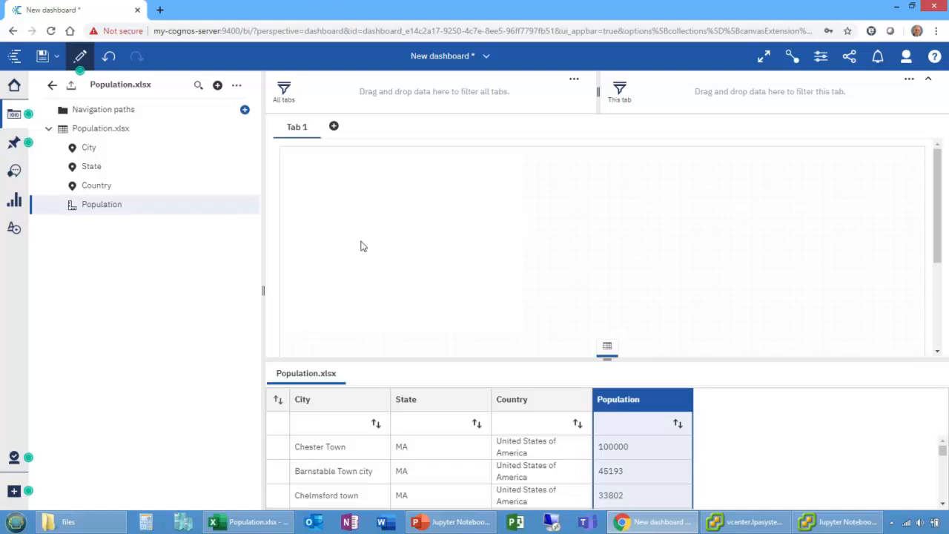
left_click(608, 351)
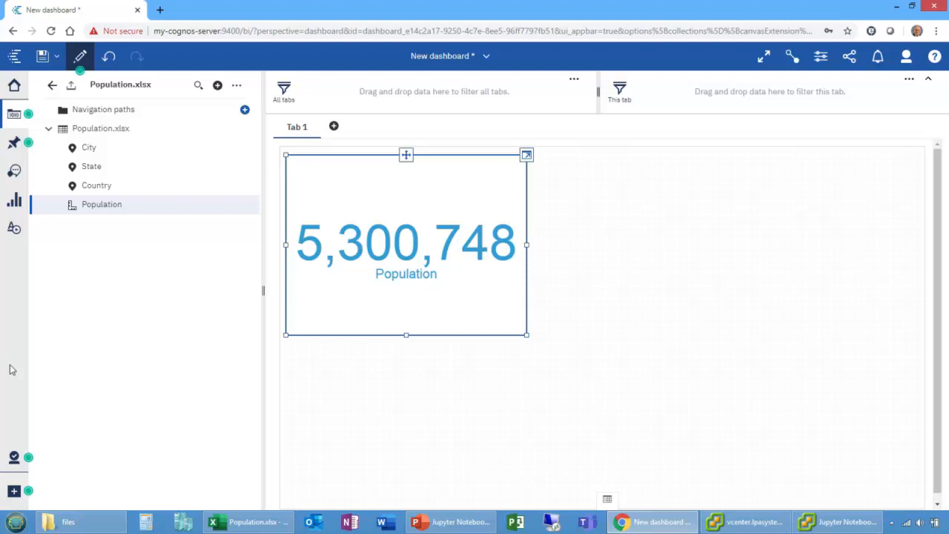
- Add a notebook widget beside the Population total, showing the table output cell of Automatic Update of Uploaded Excel from My content
left_click(14, 230)
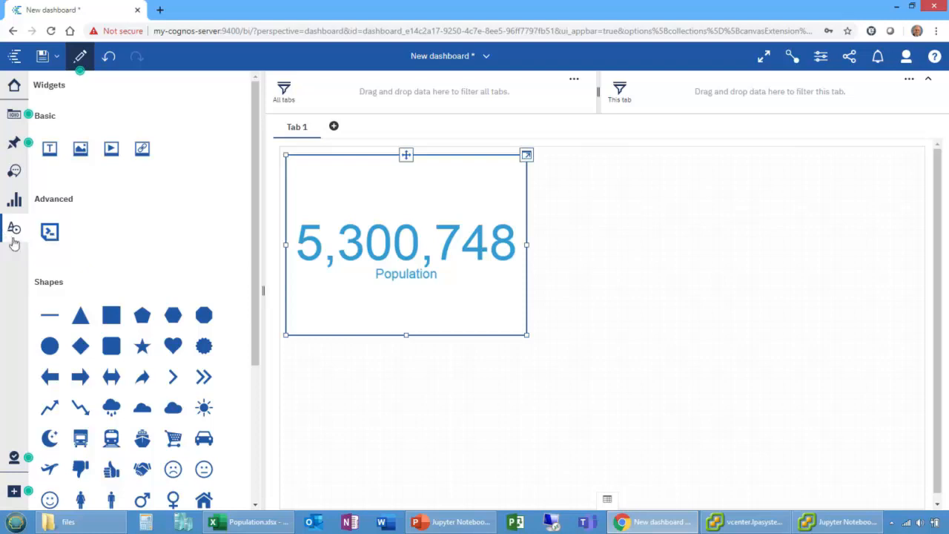
left_click_drag(501, 187, 555, 153)
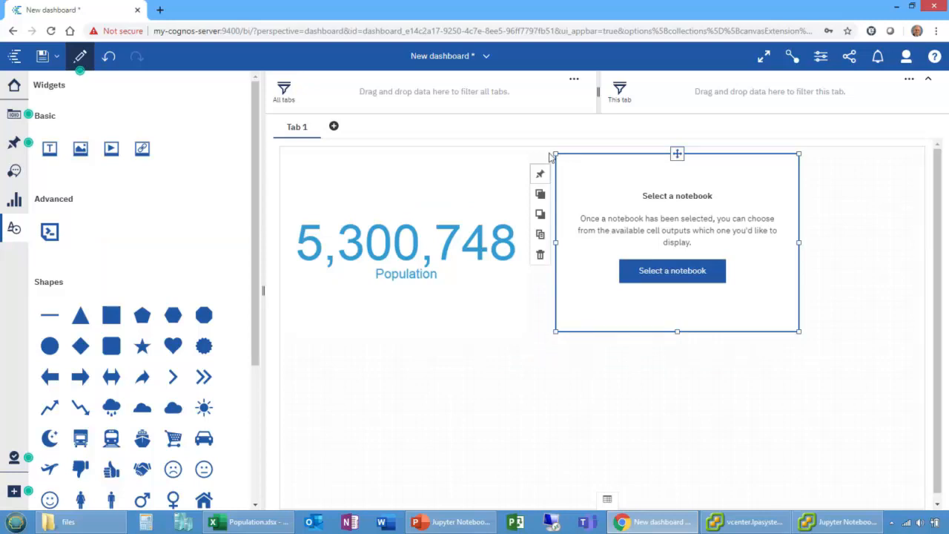
left_click(658, 270)
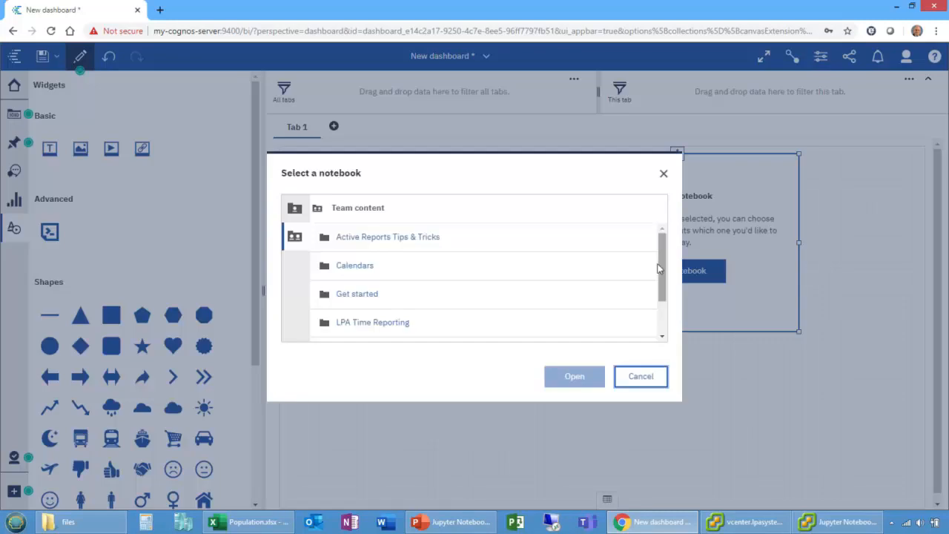
left_click(294, 208)
left_click(380, 271)
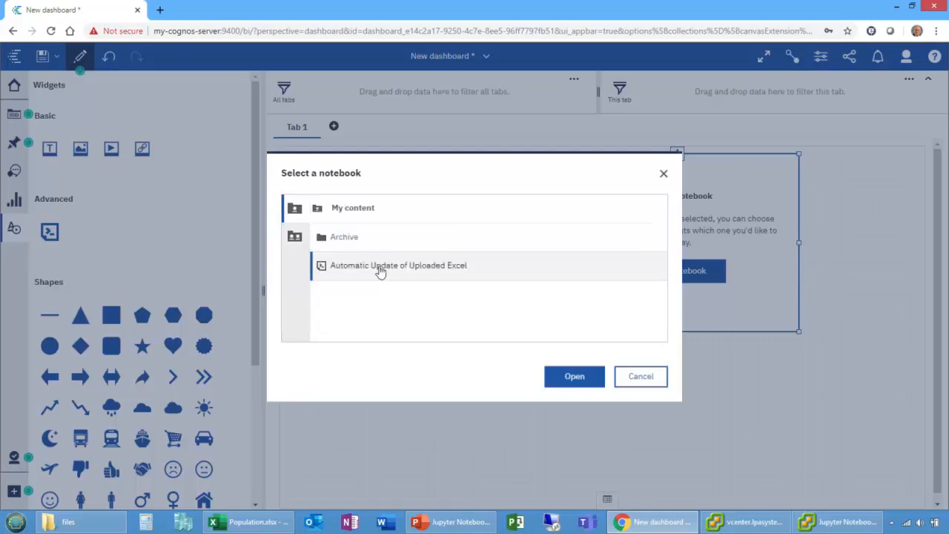
left_click(572, 377)
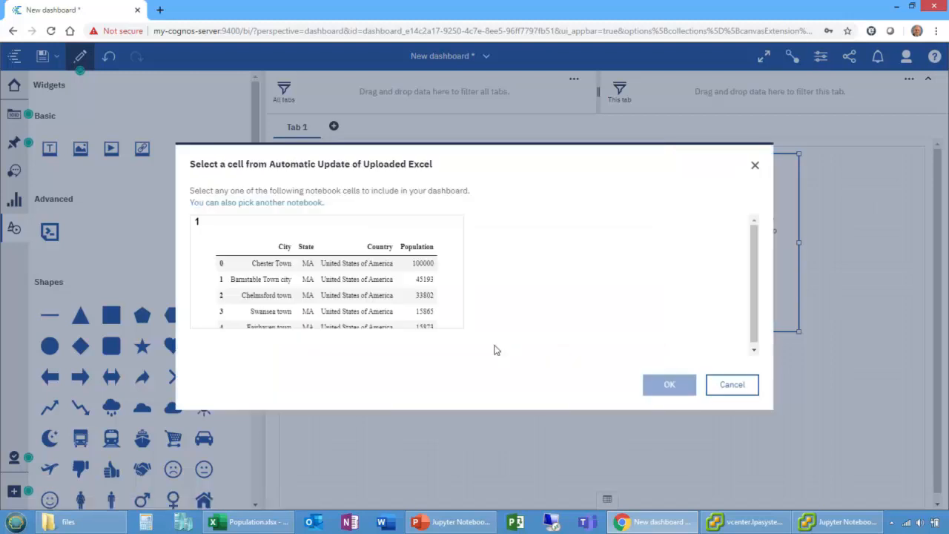
left_click(333, 296)
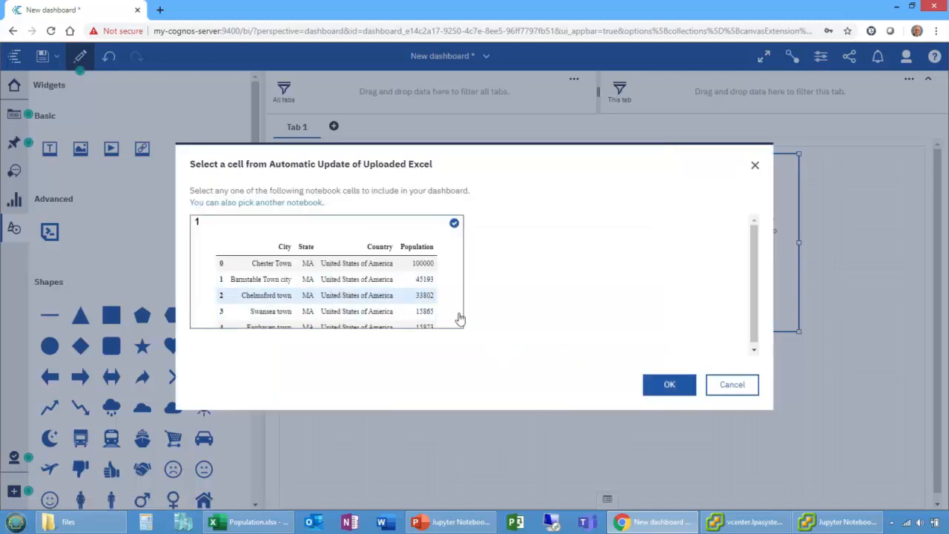
left_click(669, 386)
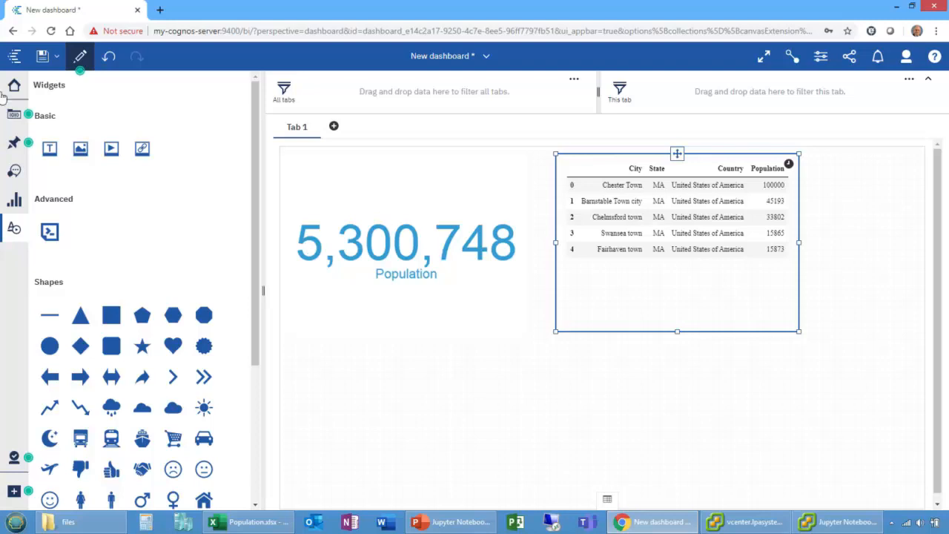
- Save the dashboard in My content as Webinar Dashboard
left_click(13, 116)
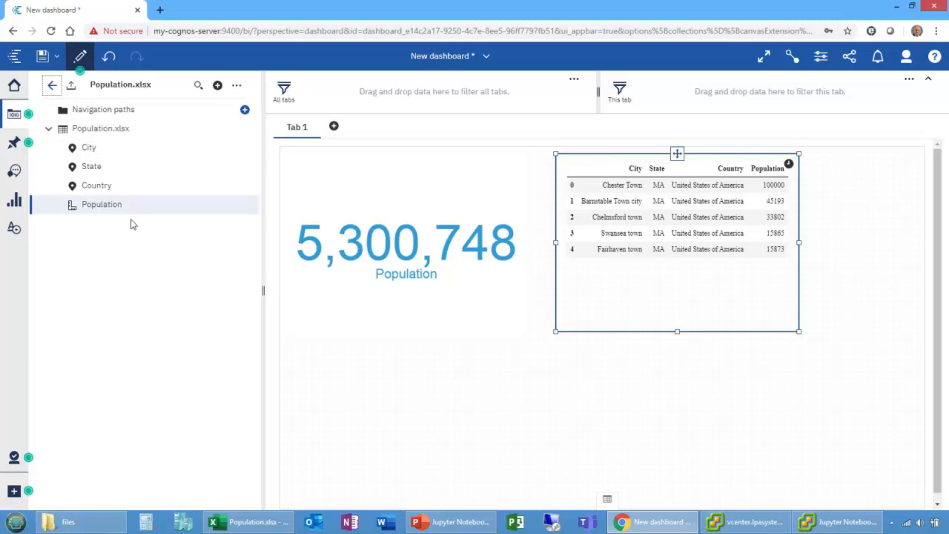
left_click(43, 57)
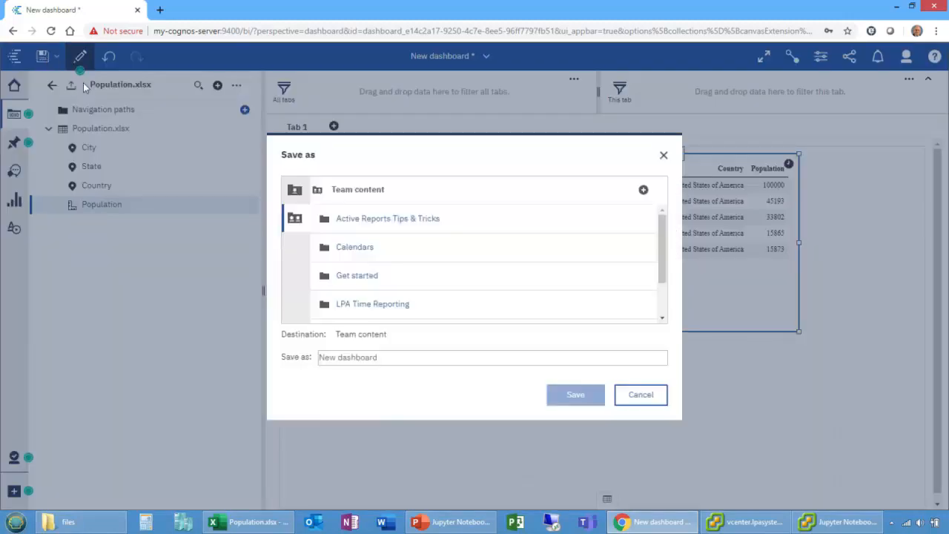
left_click(294, 190)
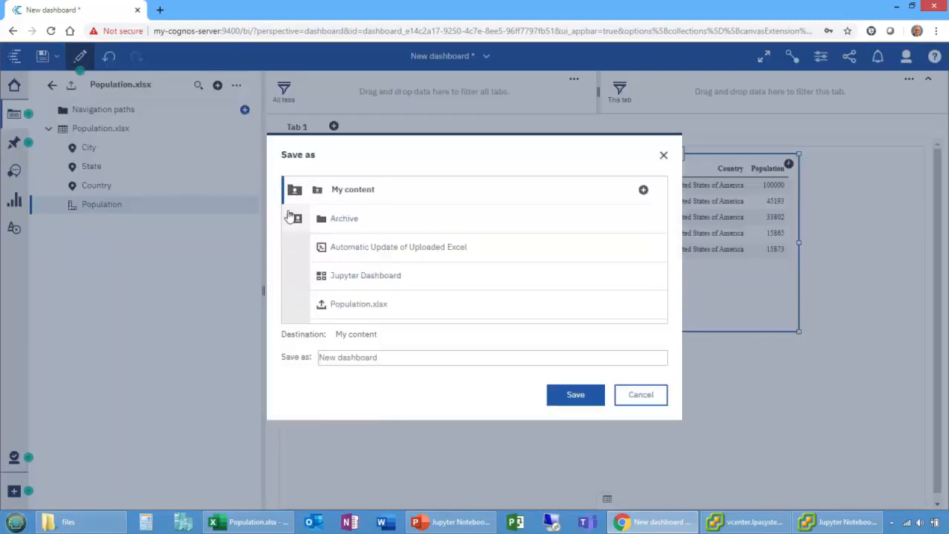
left_click_drag(379, 357, 297, 355)
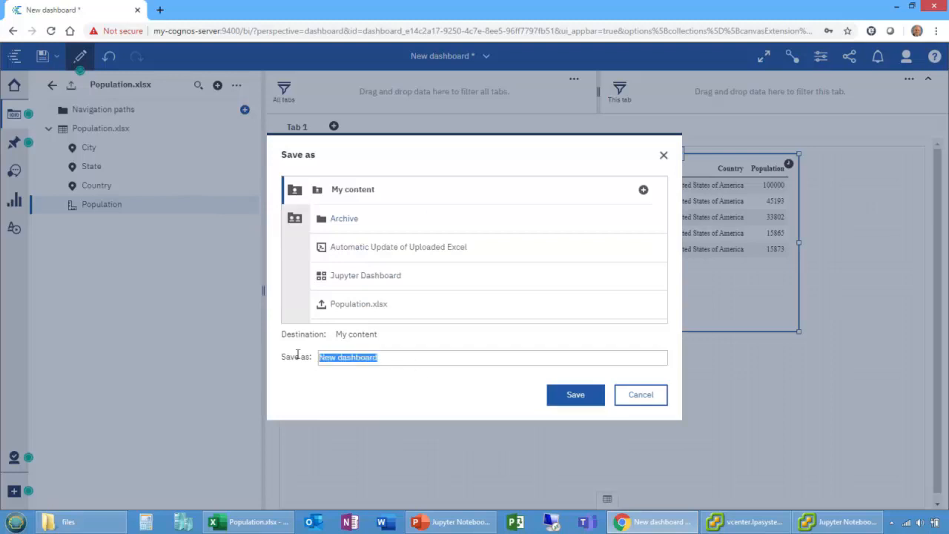
type("Webinar Dashboard")
key("Return")
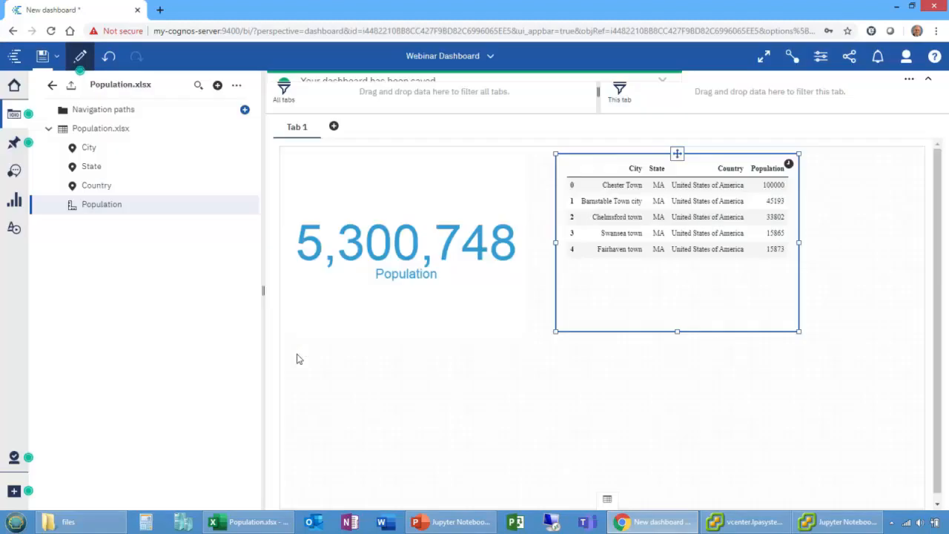
- Close Webinar Dashboard, and in Excel delete the Chester Town row from Population.xlsx, saving the workbook before closing it
left_click(472, 56)
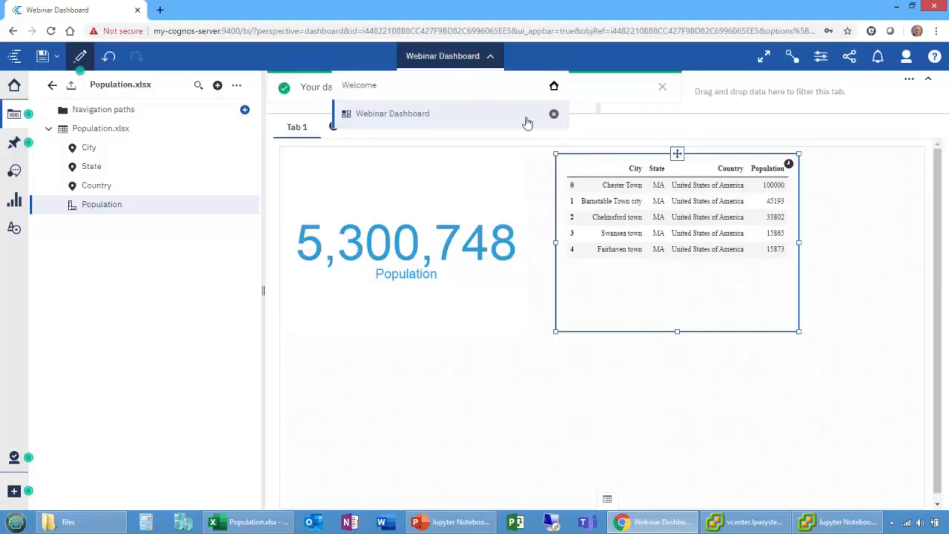
left_click(553, 116)
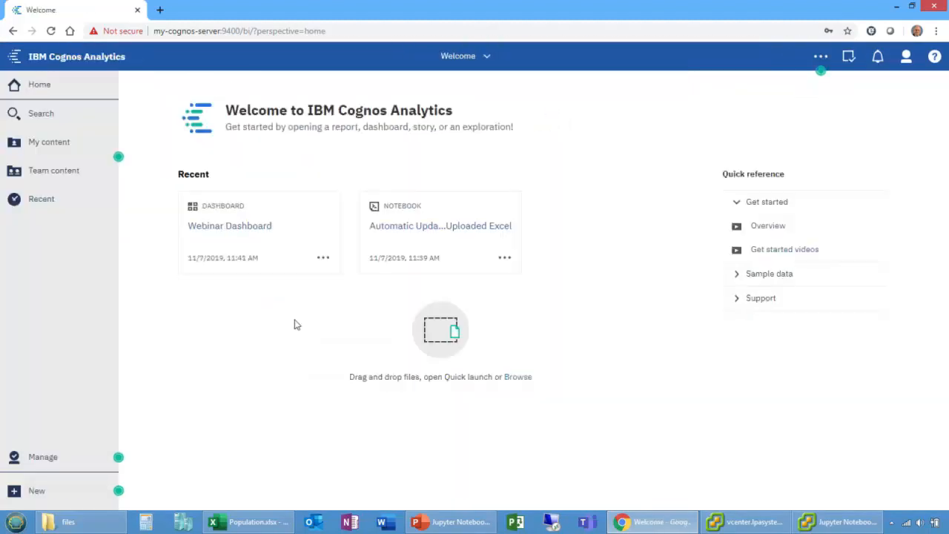
left_click(248, 518)
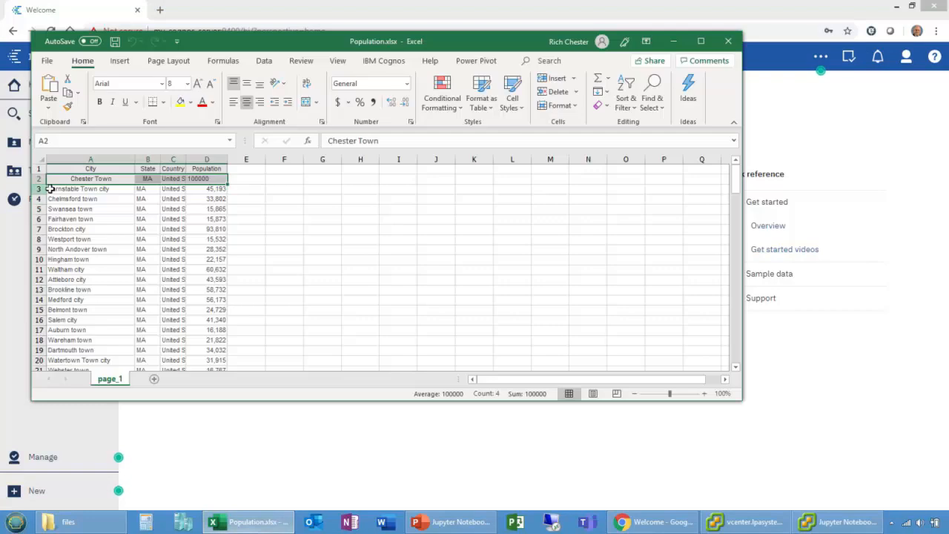
left_click(37, 179)
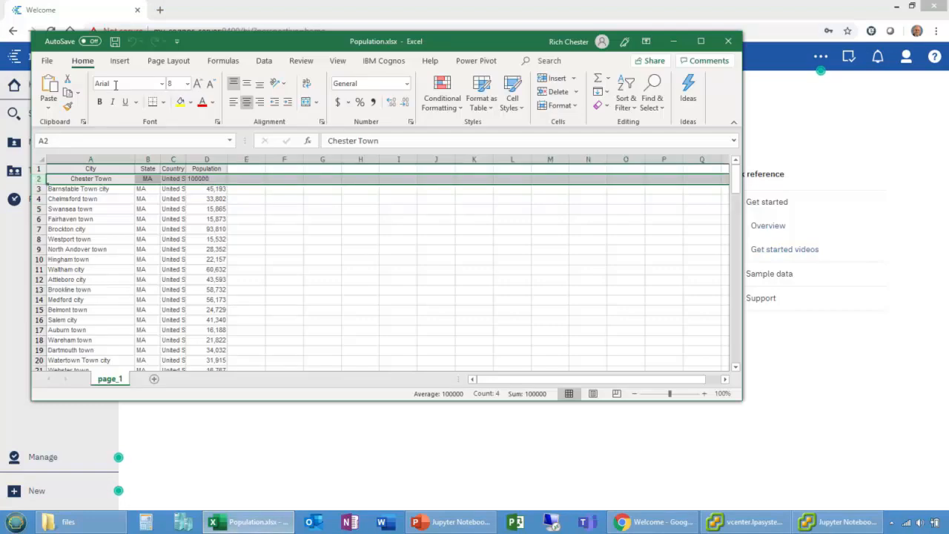
left_click(557, 91)
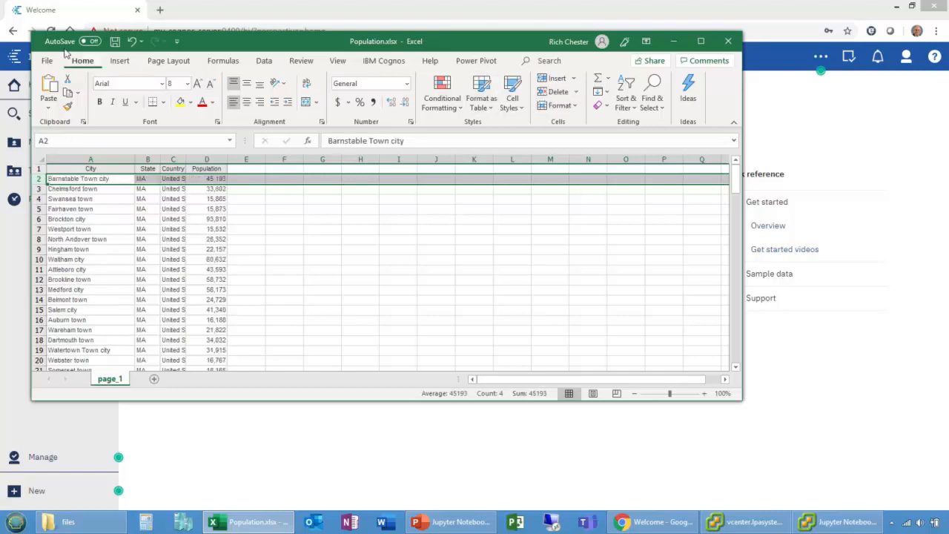
left_click(113, 42)
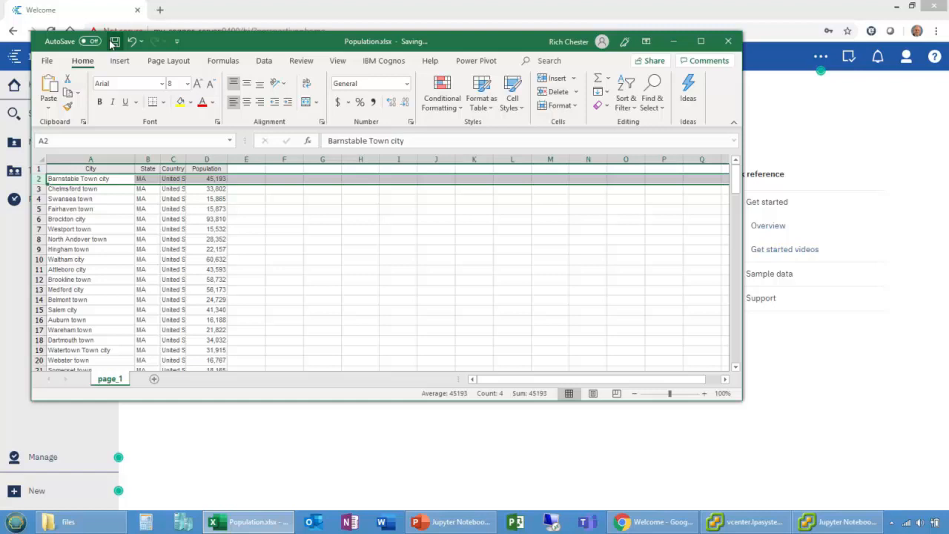
left_click(728, 40)
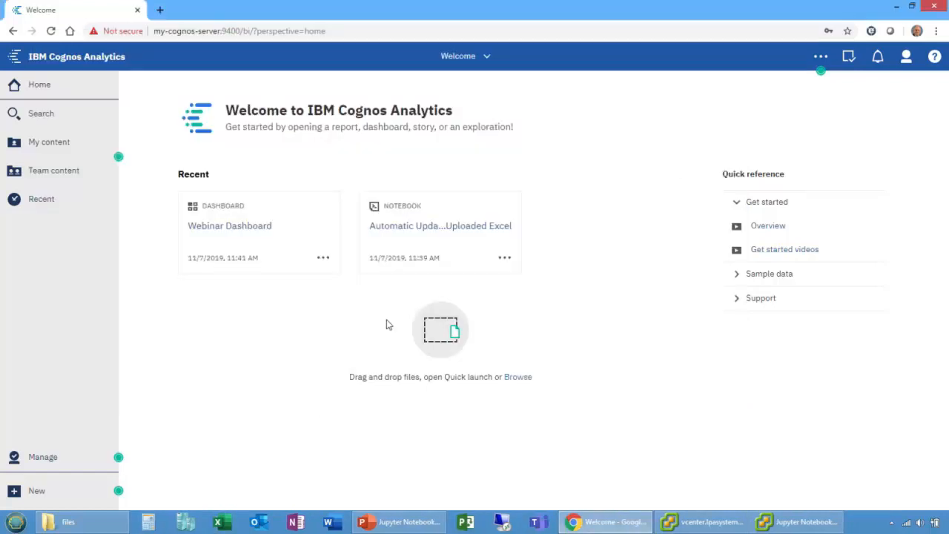
- Review the schedule settings of the Automatic Update of Uploaded Excel notebook, including its period and repeat interval, without changing them
left_click(505, 259)
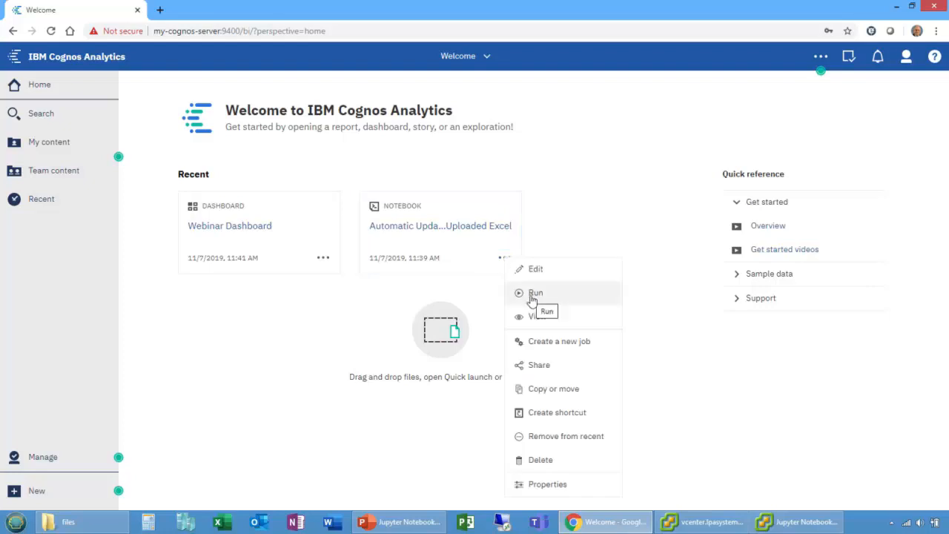
left_click(549, 483)
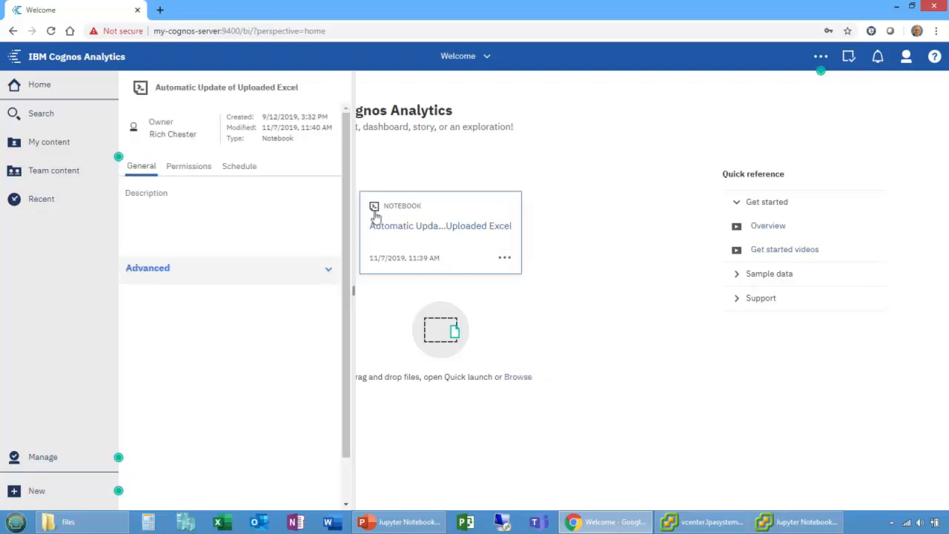
left_click(240, 171)
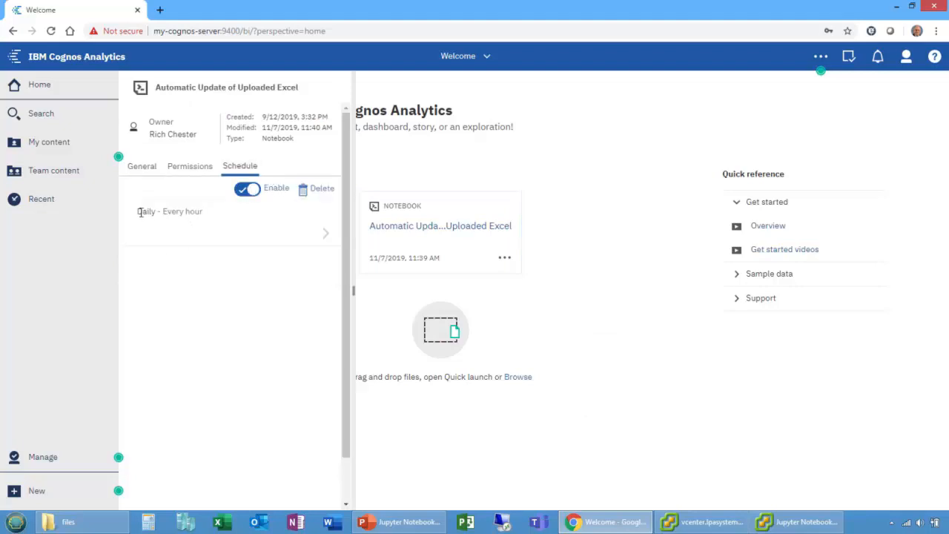
left_click(325, 233)
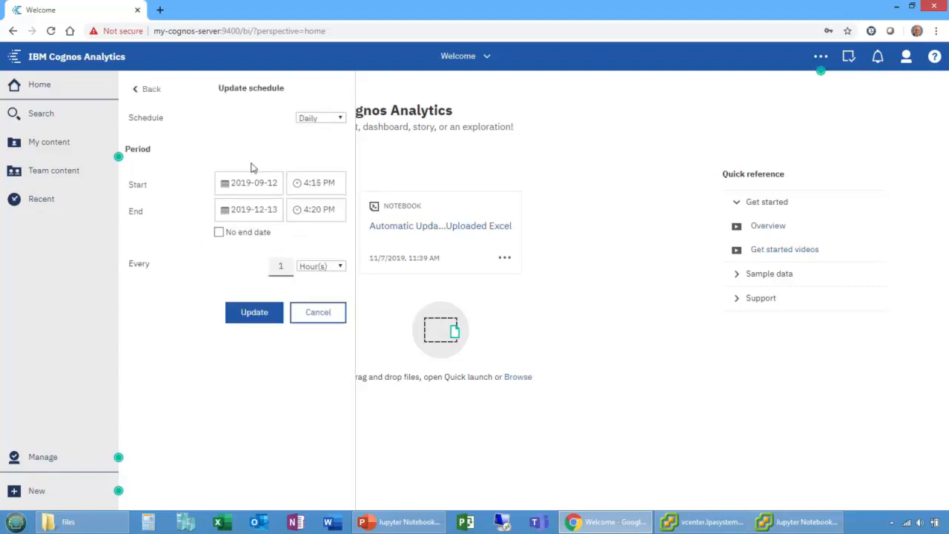
left_click(131, 89)
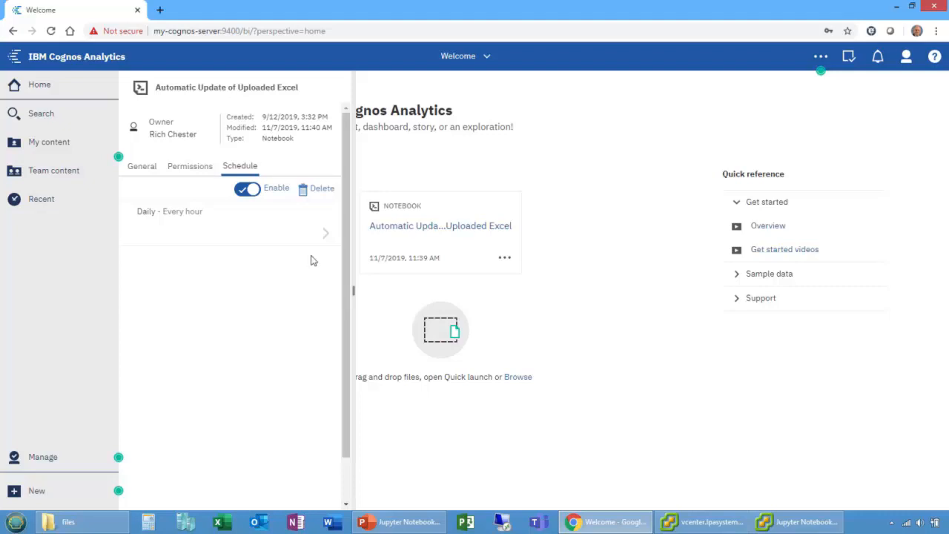
- Run the Automatic Update of Uploaded Excel notebook from the Welcome page and check its completion notification
left_click(504, 257)
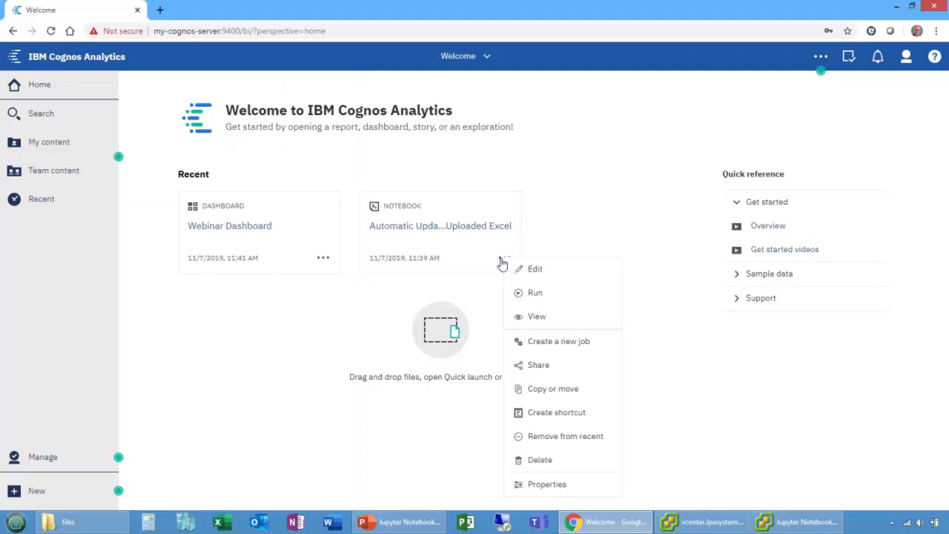
left_click(532, 294)
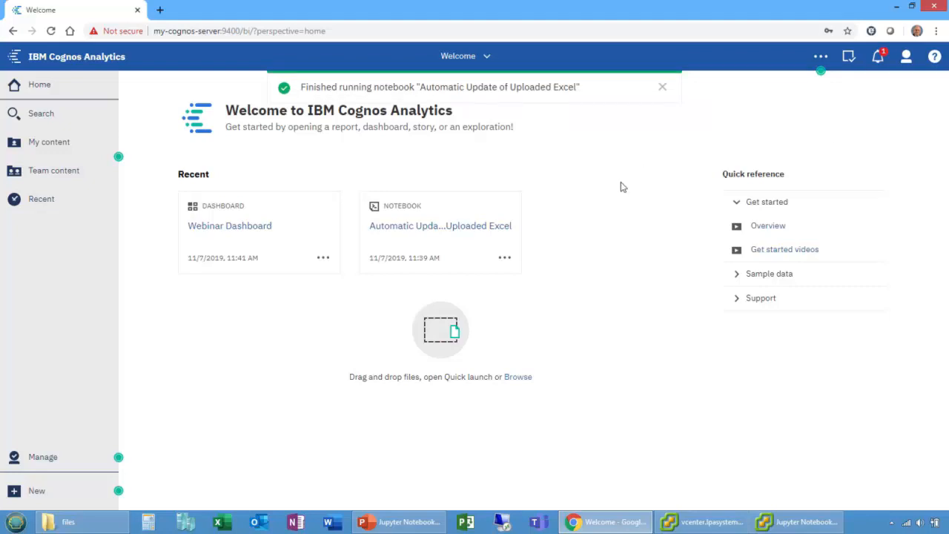
left_click(878, 60)
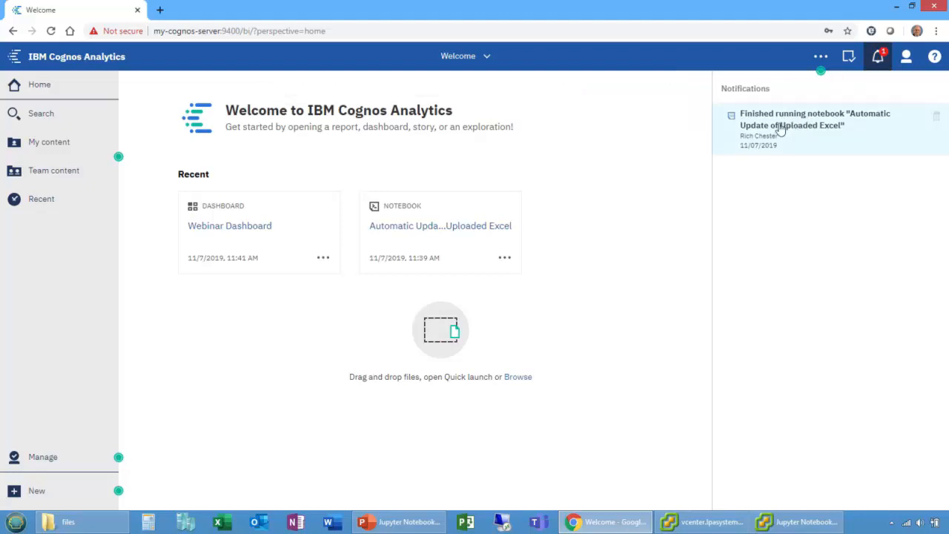
left_click(632, 191)
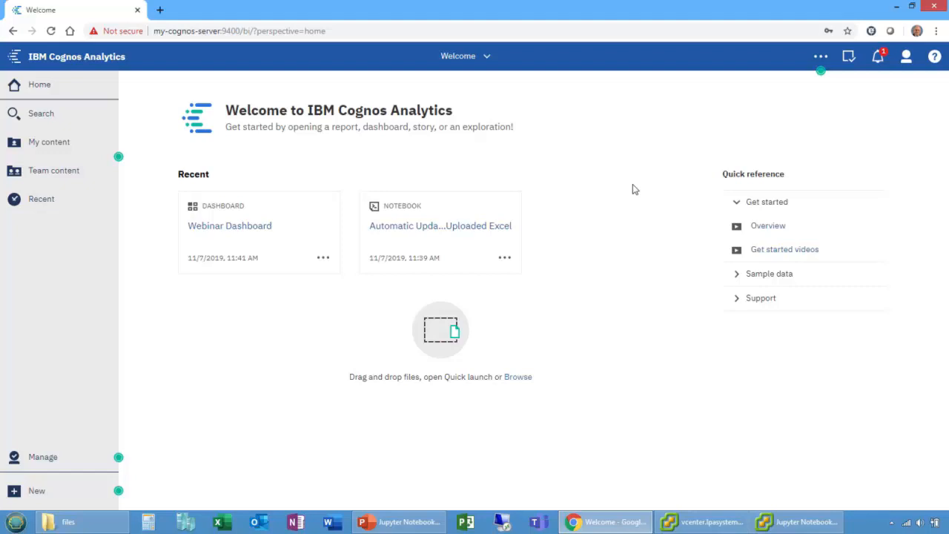
- Check the Population total and notebook table in Webinar Dashboard, close it, and open the Automatic Update of Uploaded Excel notebook
left_click(237, 233)
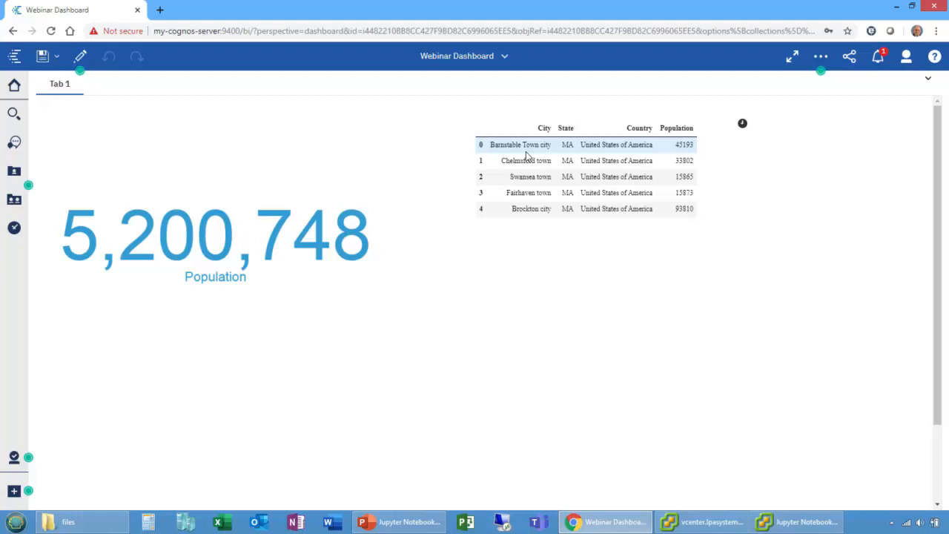
left_click(475, 62)
left_click(567, 115)
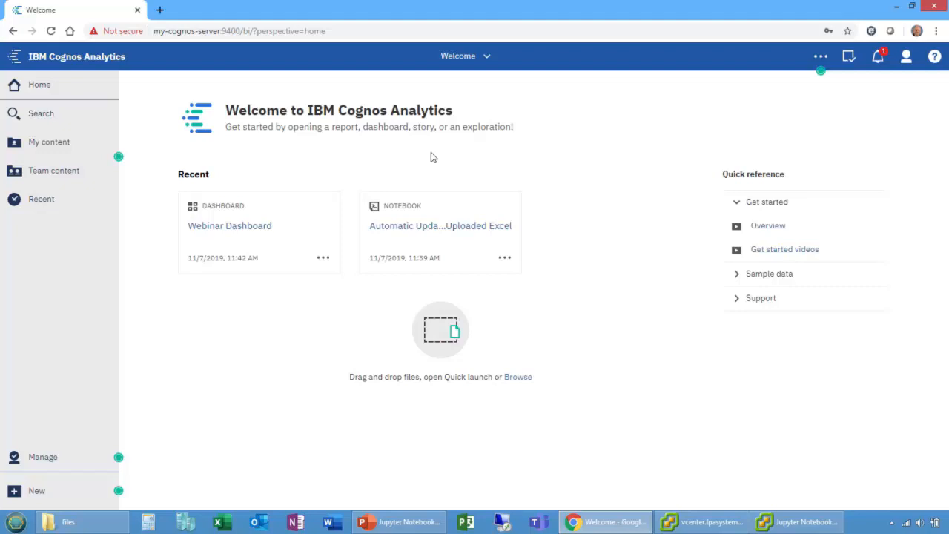
left_click(443, 226)
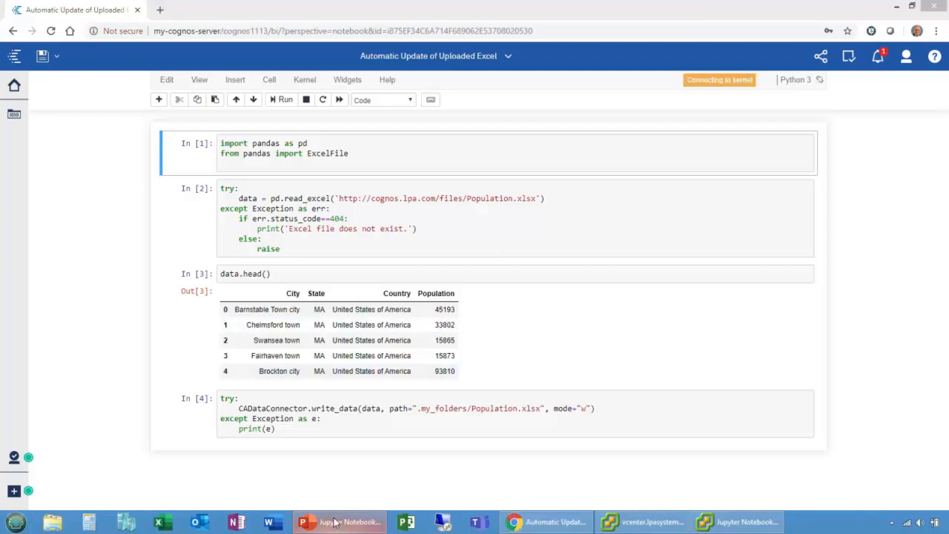
- Switch to the Jupyter Notebooks.pptx presentation in PowerPoint and start the slide show at the QUESTIONS? slide
left_click(333, 523)
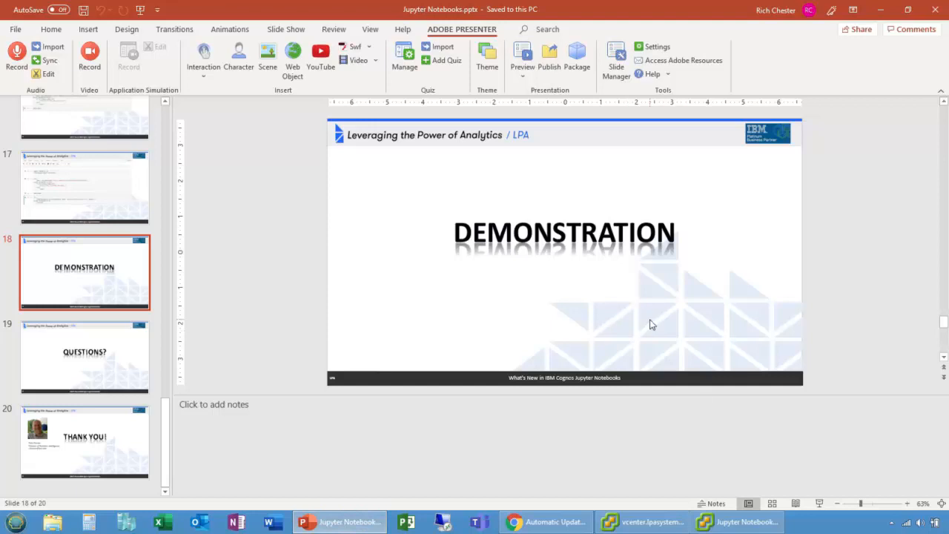
key("Down")
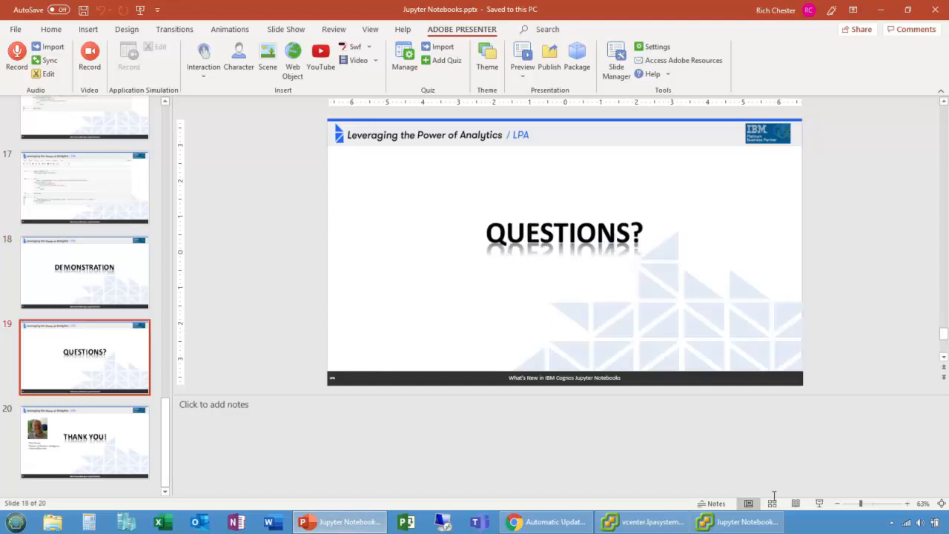
left_click(819, 505)
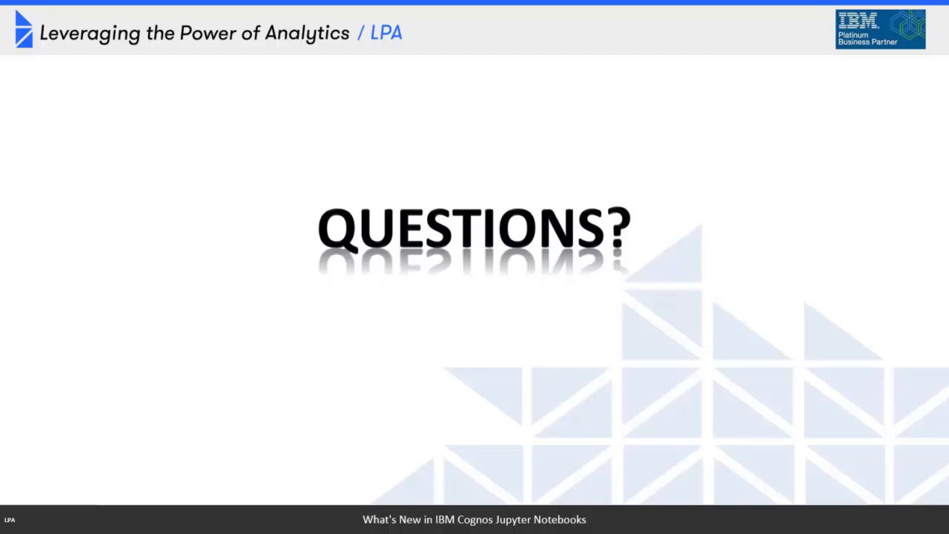